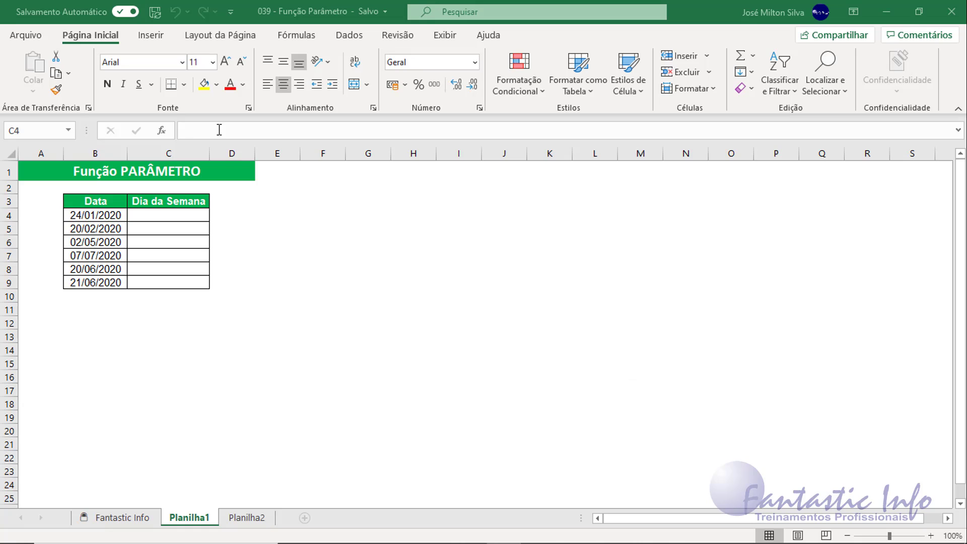
- Enter in C4 a PARÂMETRO formula on DIA.DA.SEMANA(B4): 1 gives DOMINGO, 7 gives SÁBADO, otherwise SEMANA
{"action": "left_click", "coordinate": [182, 214]}
{"action": "type", "text": "="}
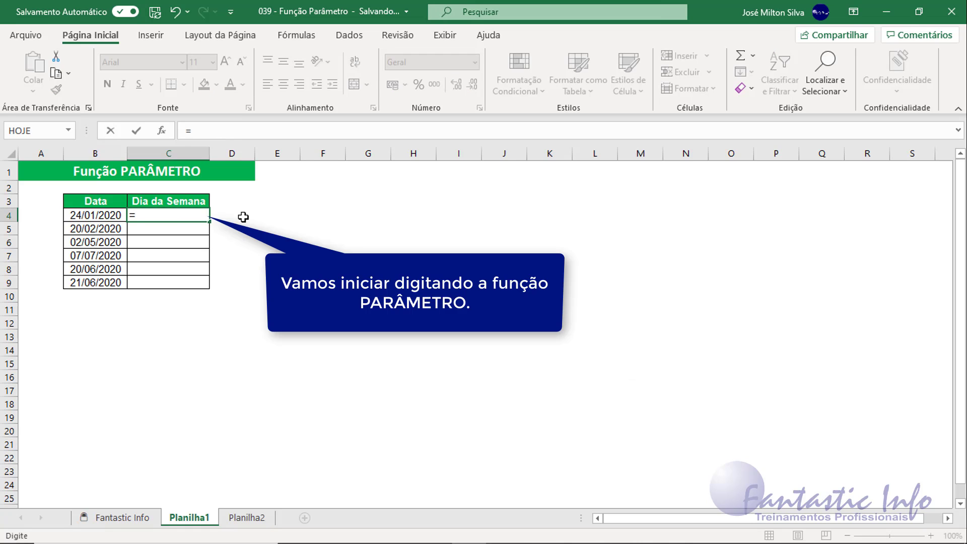
{"action": "type", "text": "PARA"}
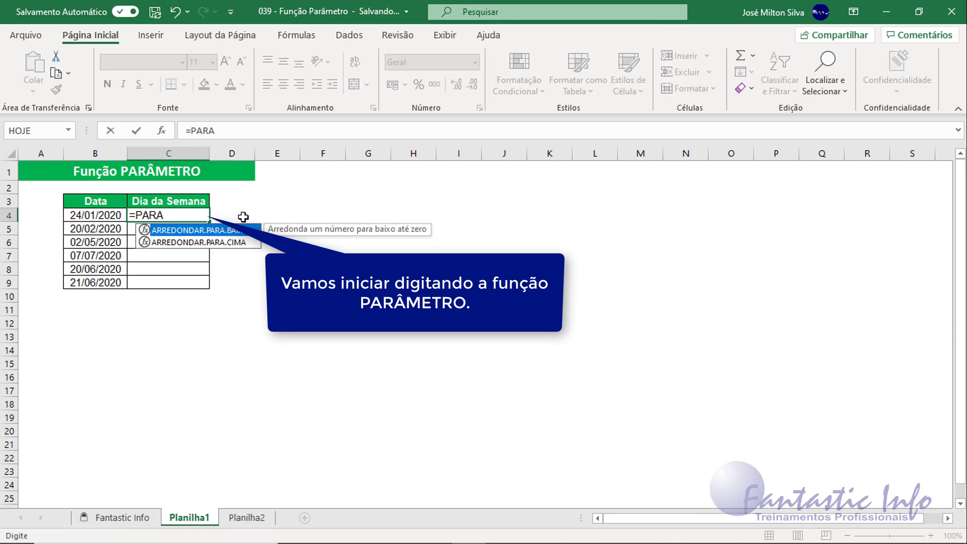
{"action": "key", "text": "BackSpace"}
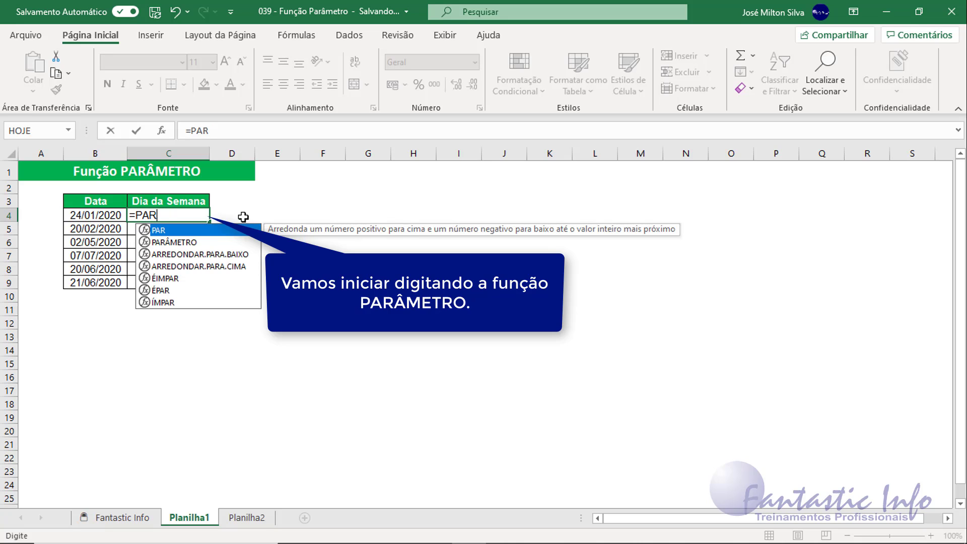
{"action": "key", "text": "Down"}
{"action": "key", "text": "Tab"}
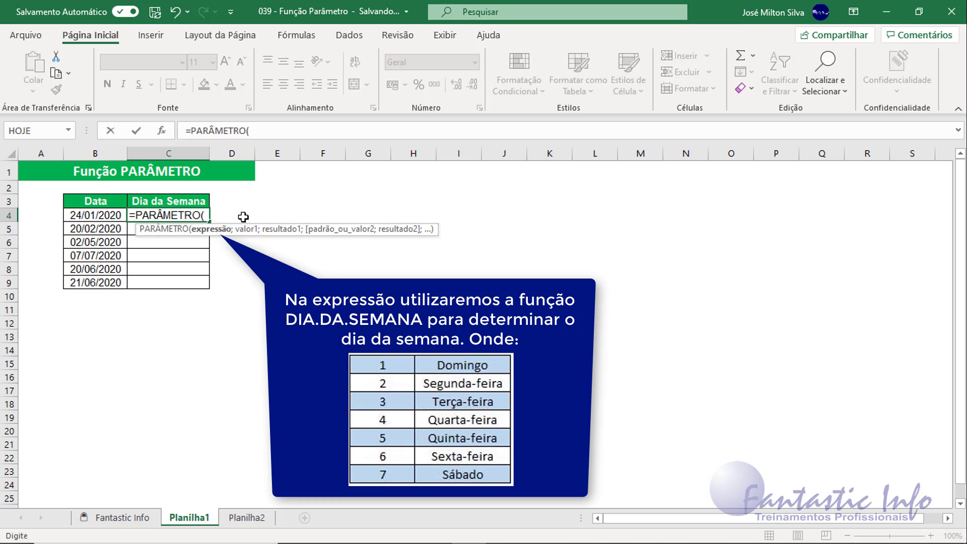
{"action": "type", "text": "DIA"}
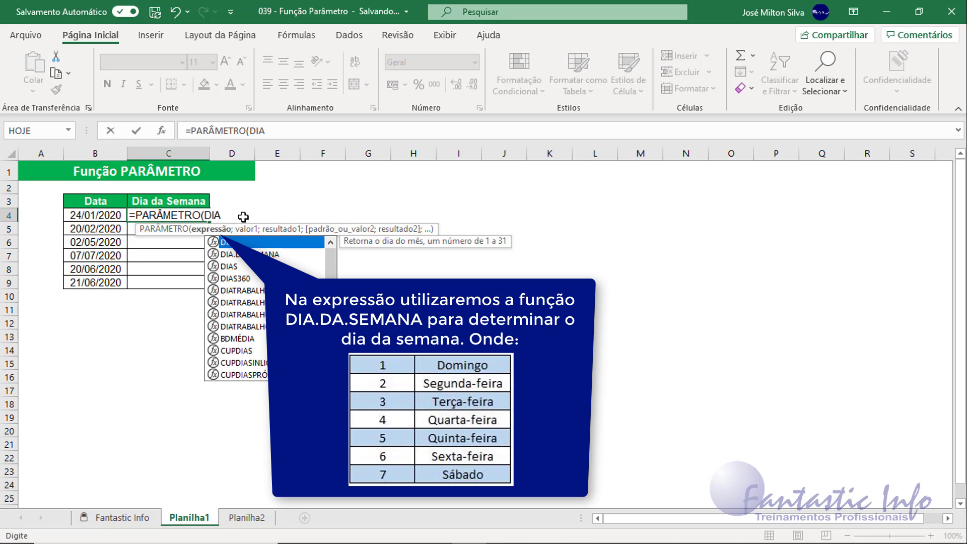
{"action": "type", "text": ".DA"}
{"action": "key", "text": "Tab"}
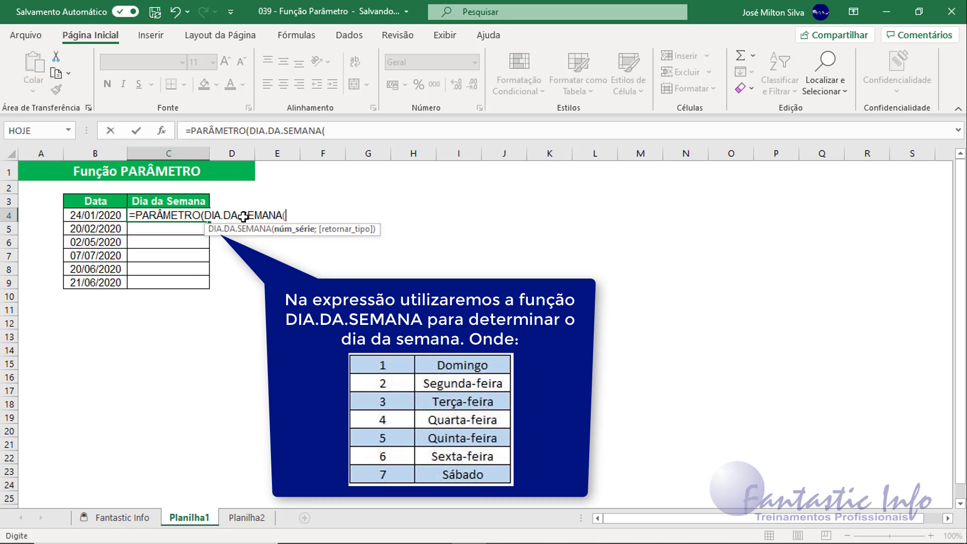
{"action": "left_click", "coordinate": [91, 216]}
{"action": "type", "text": ")"}
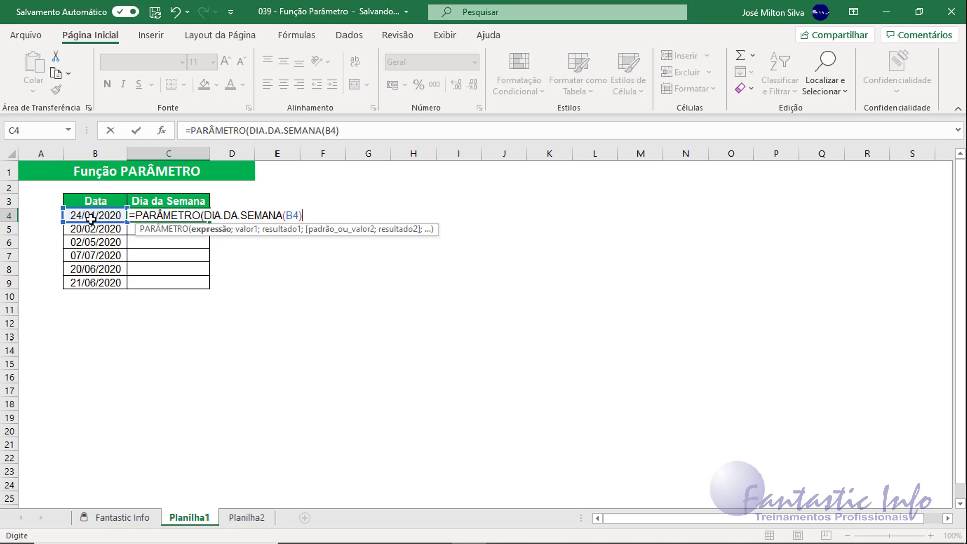
{"action": "type", "text": ";"}
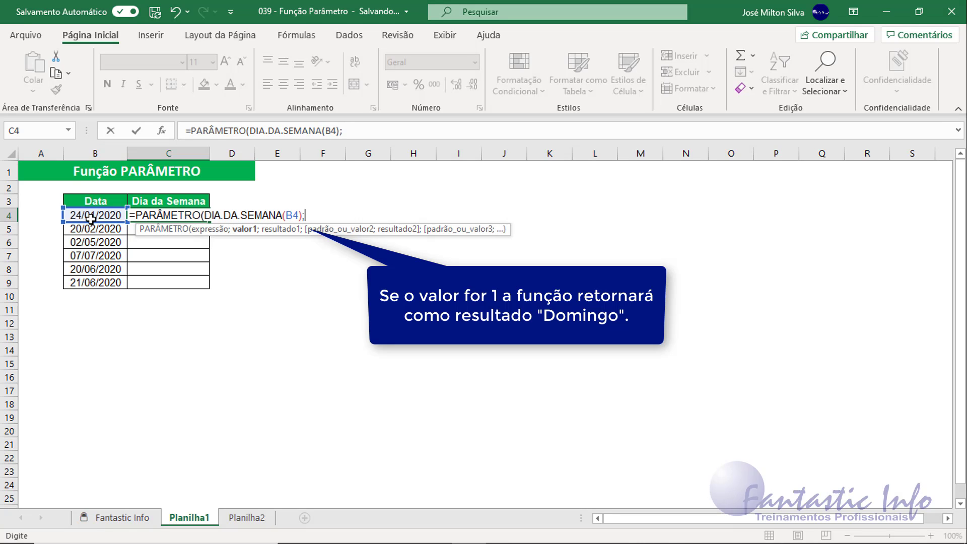
{"action": "type", "text": "1"}
{"action": "type", "text": ";"}
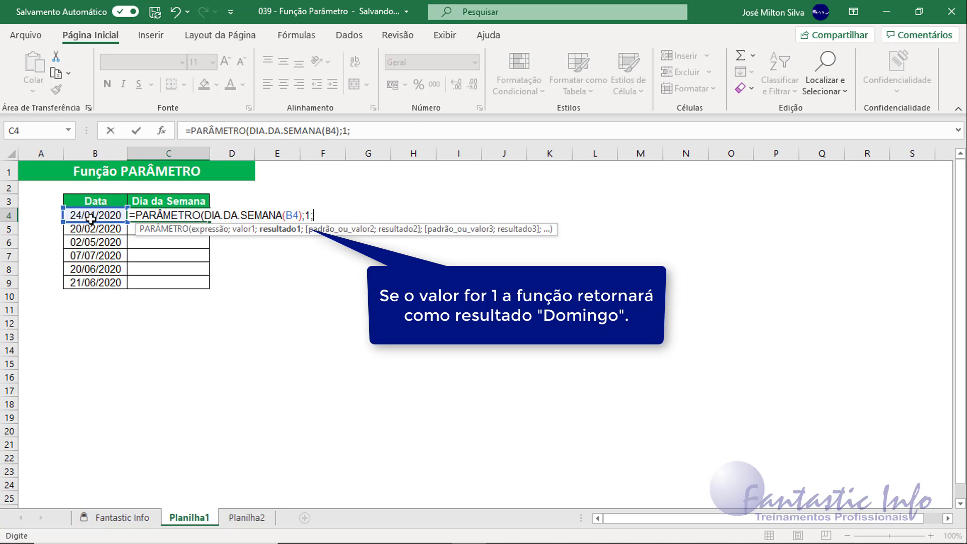
{"action": "type", "text": "\""}
{"action": "type", "text": "DOMIN"}
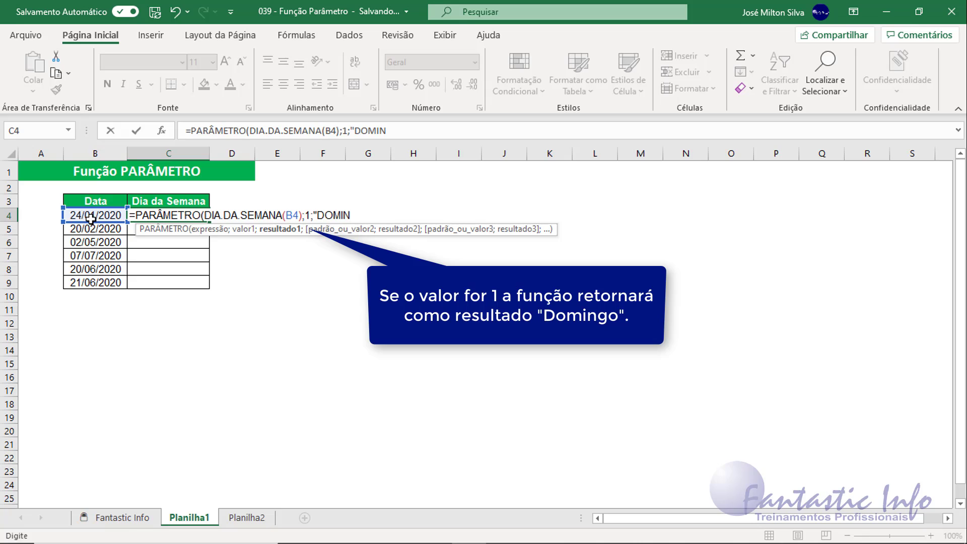
{"action": "type", "text": "GO"}
{"action": "type", "text": "\""}
{"action": "type", "text": ";"}
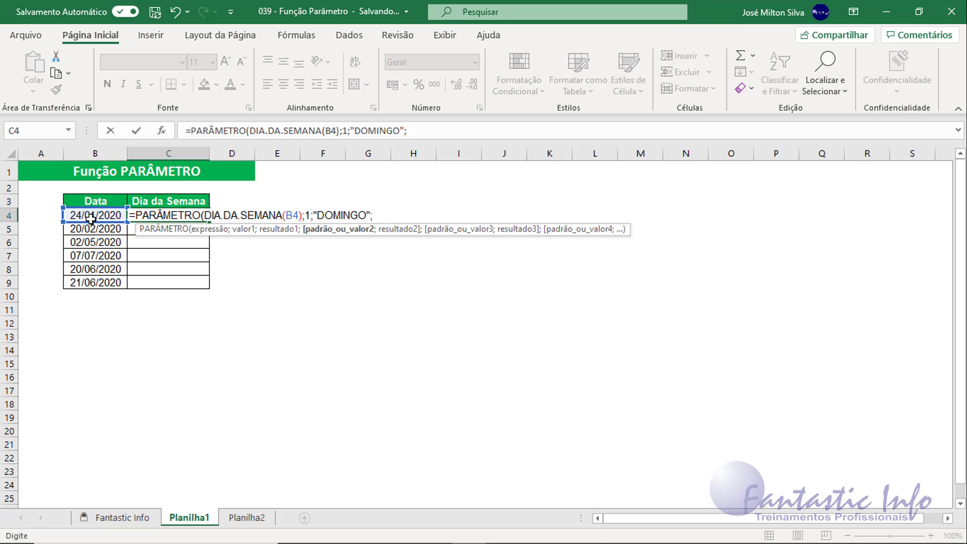
{"action": "type", "text": "7"}
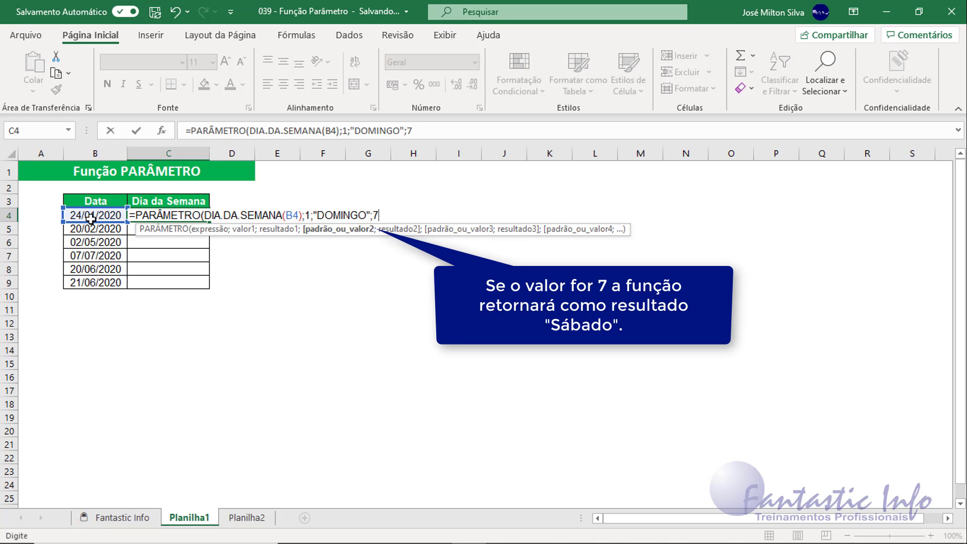
{"action": "type", "text": ";"}
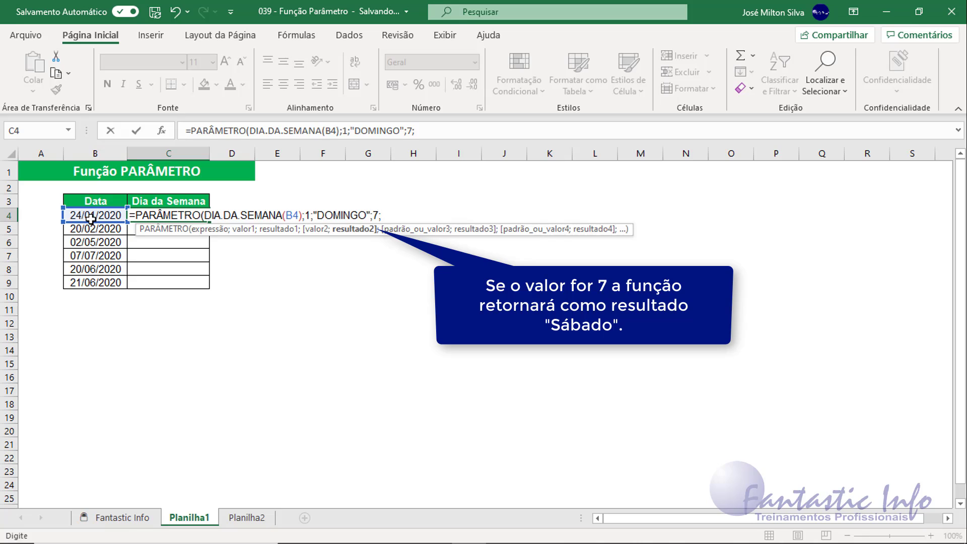
{"action": "type", "text": "\"S"}
{"action": "type", "text": "ÁBADO"}
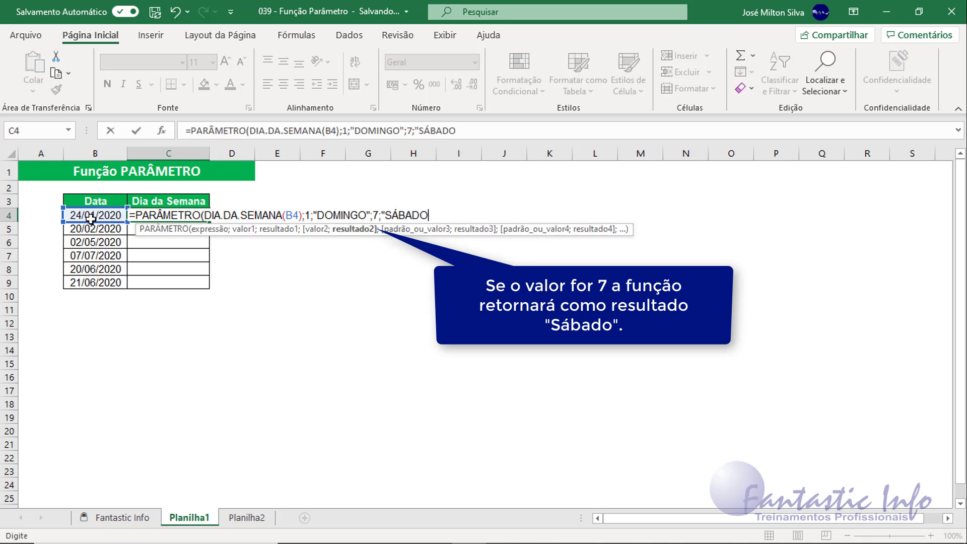
{"action": "type", "text": "\""}
{"action": "type", "text": ";"}
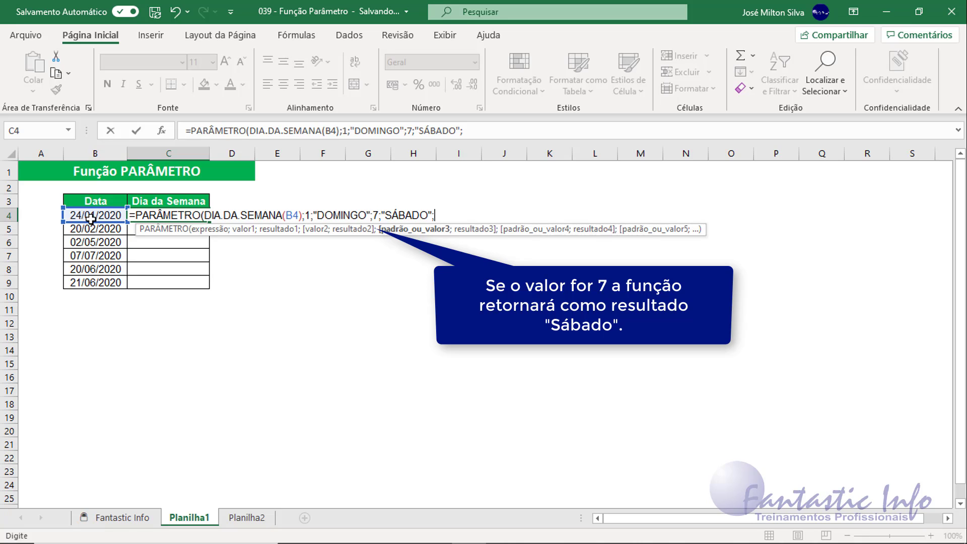
{"action": "type", "text": "\""}
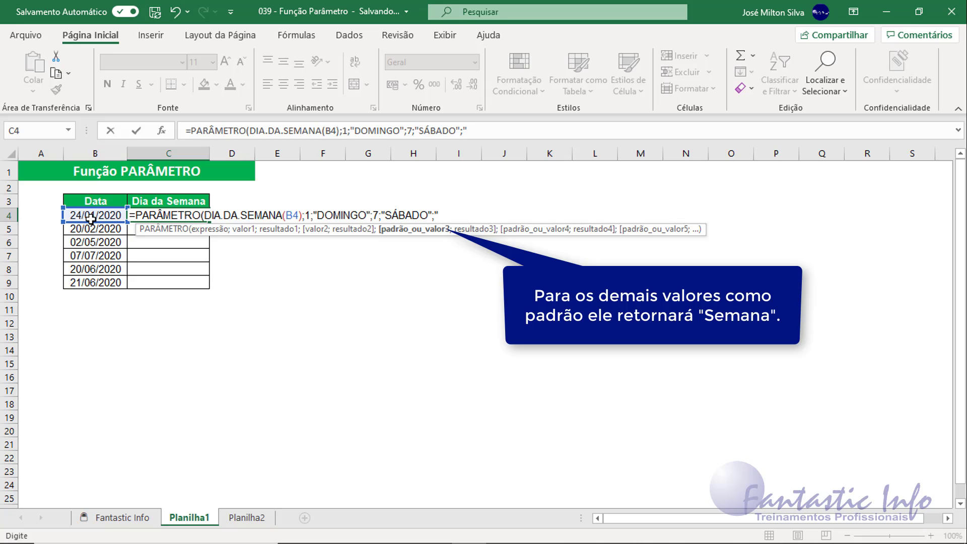
{"action": "type", "text": "SEMANA"}
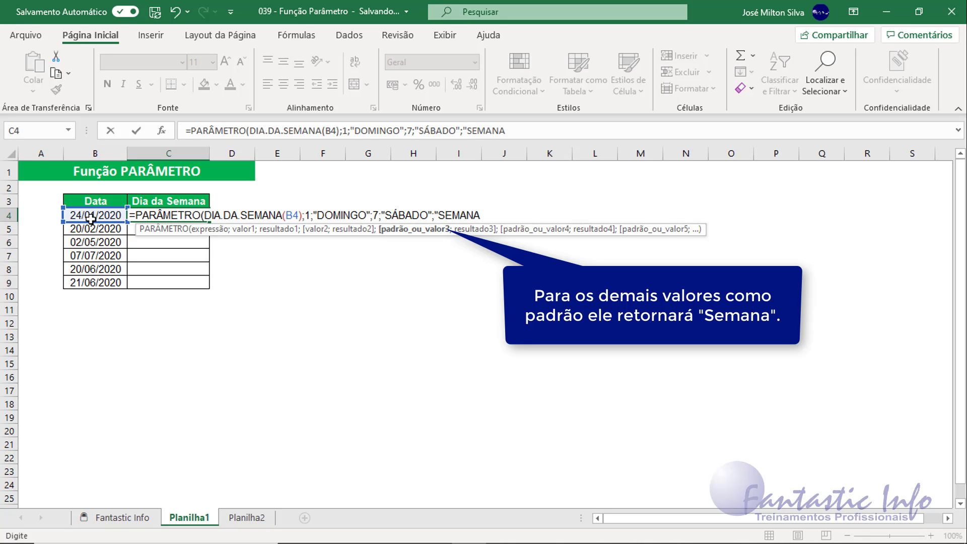
{"action": "type", "text": "\""}
{"action": "type", "text": ")"}
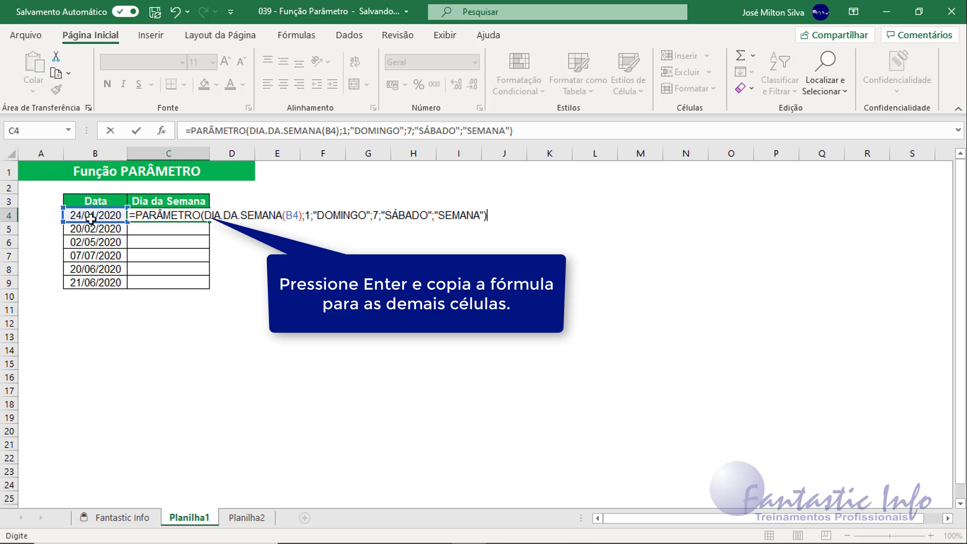
- Confirm the C4 weekday formula and fill it down through C9
{"action": "key", "text": "Return"}
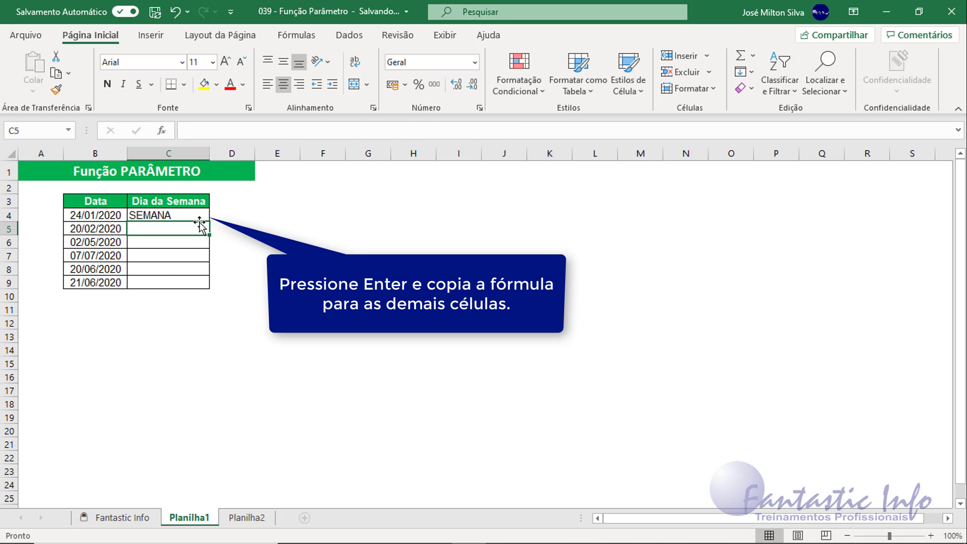
{"action": "left_click", "coordinate": [190, 213]}
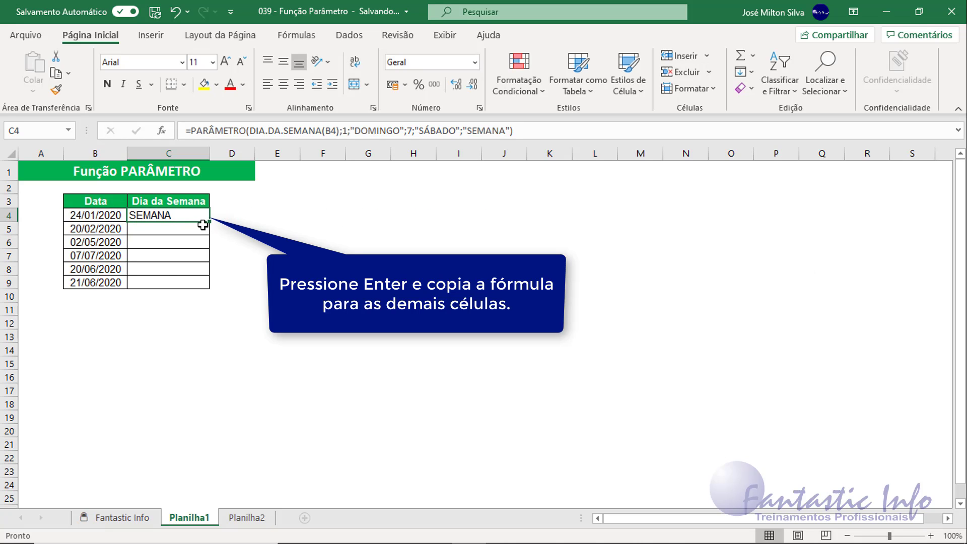
{"action": "left_click_drag", "start_coordinate": [209, 221], "coordinate": [205, 283]}
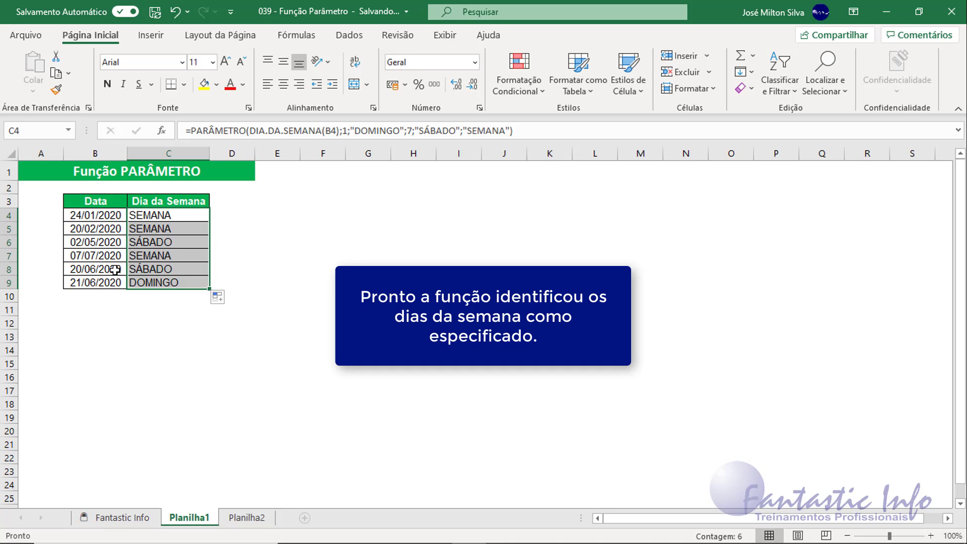
{"action": "left_click", "coordinate": [111, 202]}
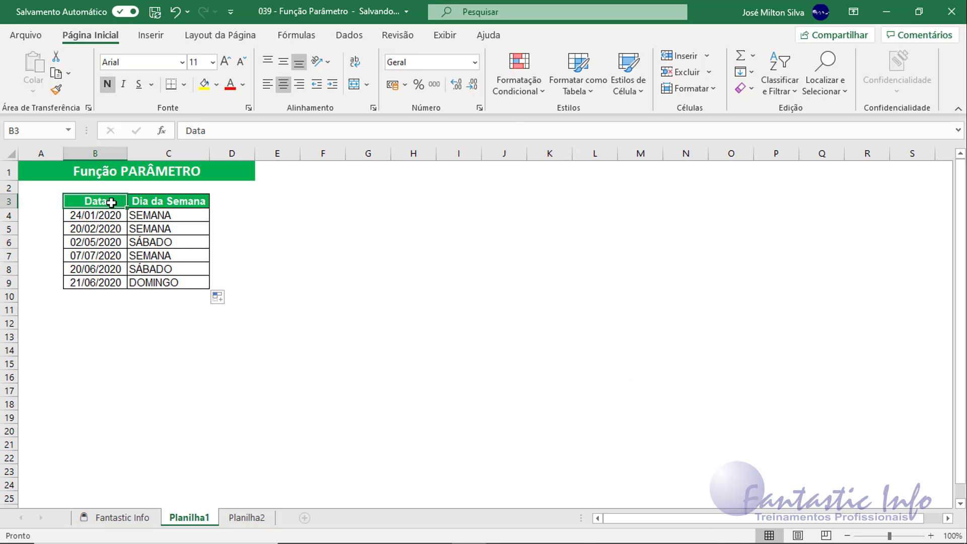
- Go to the Planilha2 commission sheet and select the first seller's Comissão cell F6
{"action": "key", "text": "ctrl+Page_Down"}
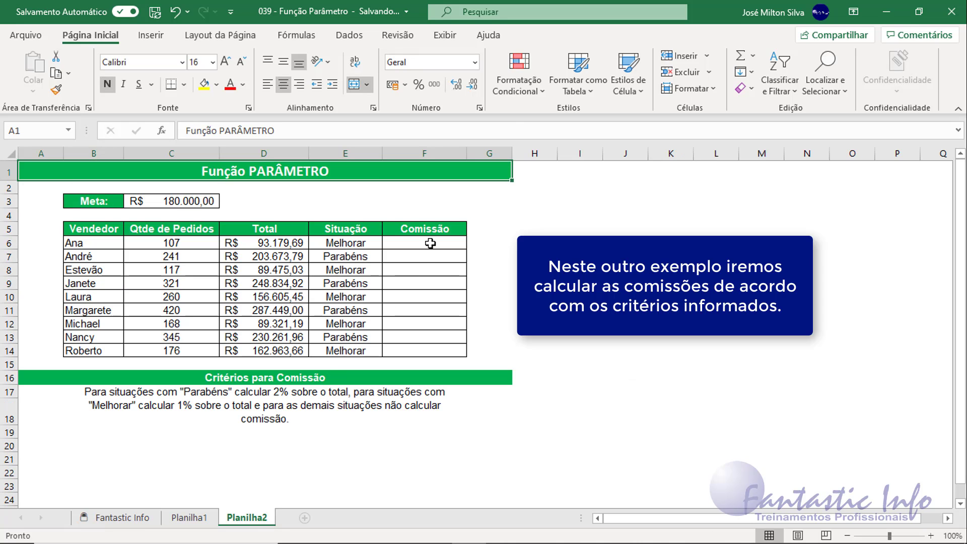
{"action": "left_click", "coordinate": [430, 243]}
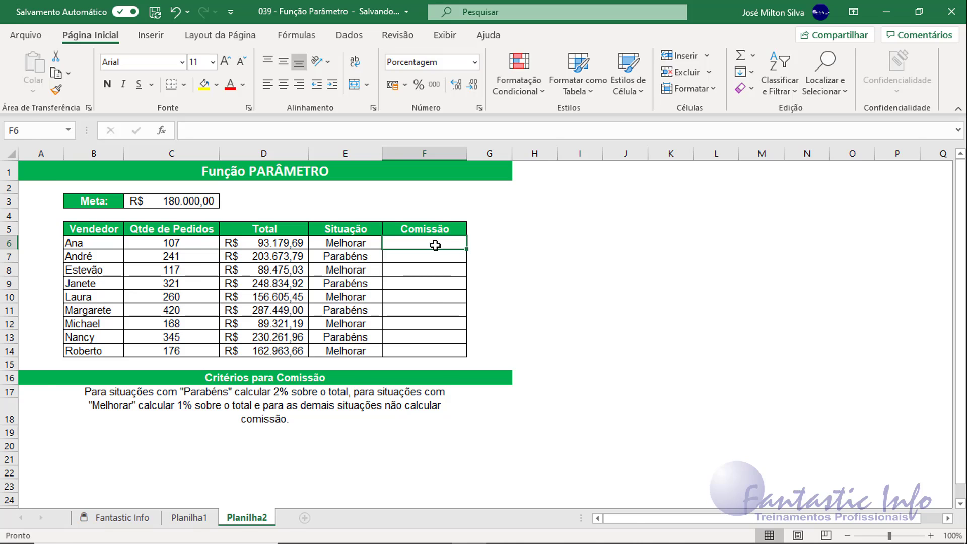
- Start F6 with =PARÂMETRO(E6;"PARABÉNS";2%* to test the seller's situation
{"action": "type", "text": "="}
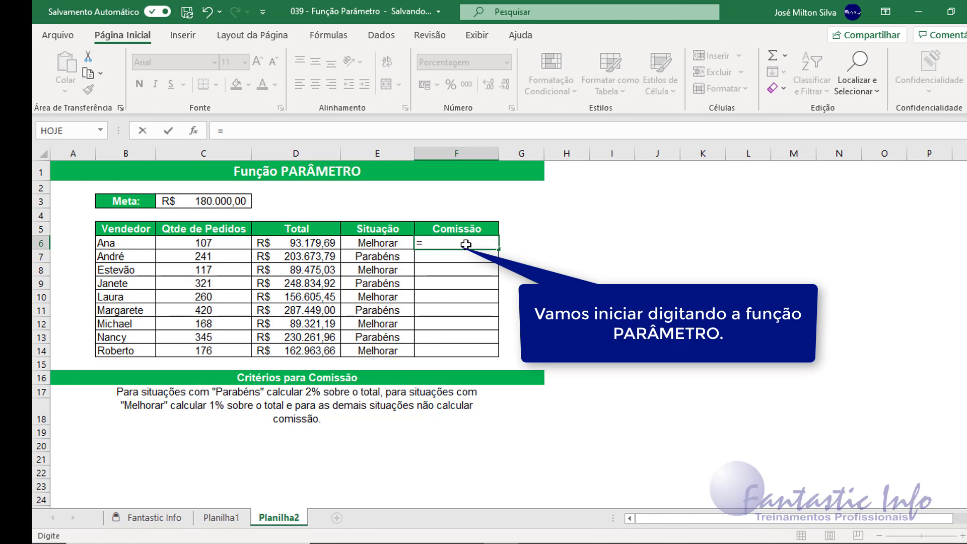
{"action": "type", "text": "PAR"}
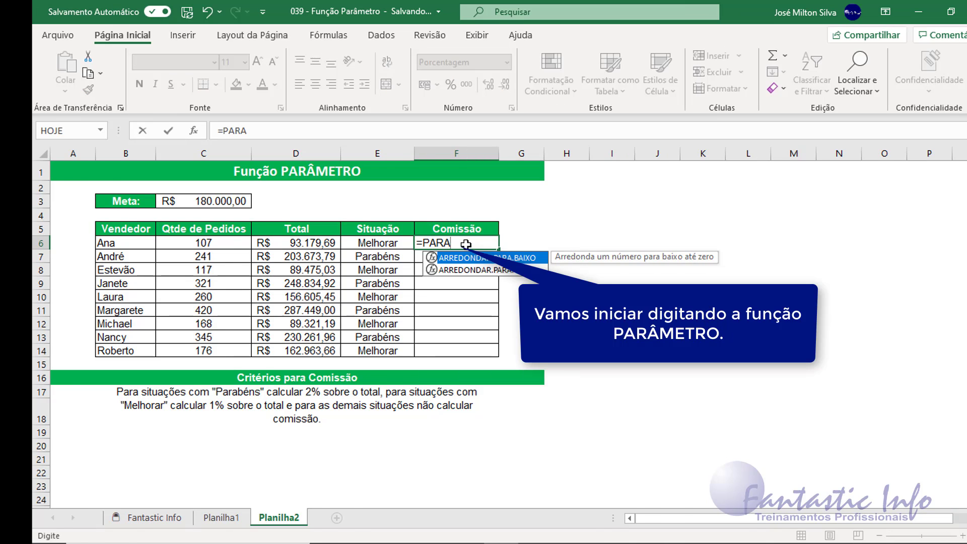
{"action": "key", "text": "Down"}
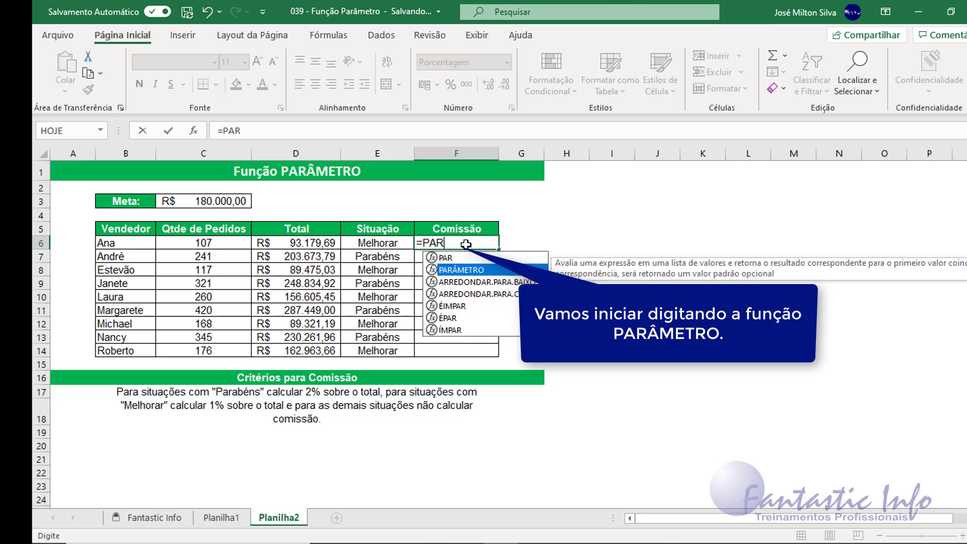
{"action": "key", "text": "Tab"}
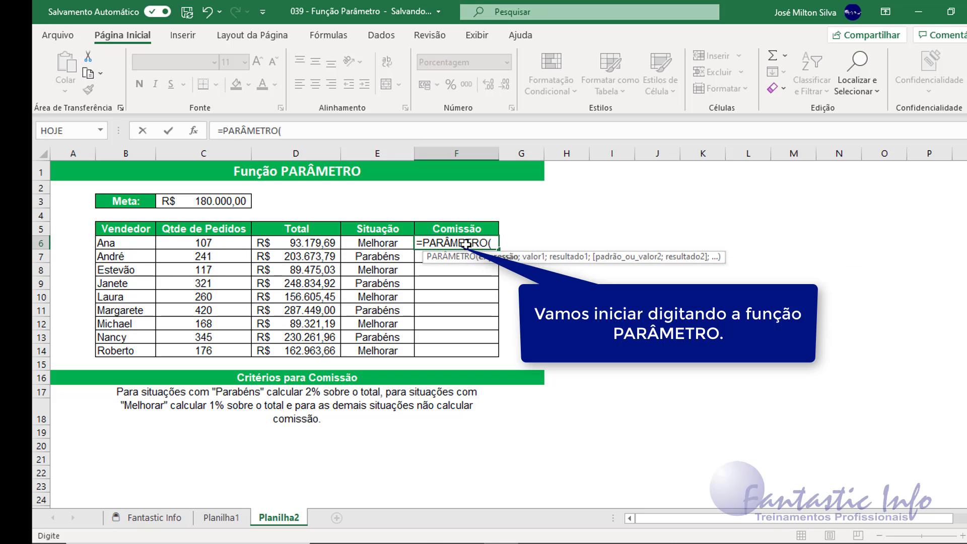
{"action": "left_click", "coordinate": [377, 244]}
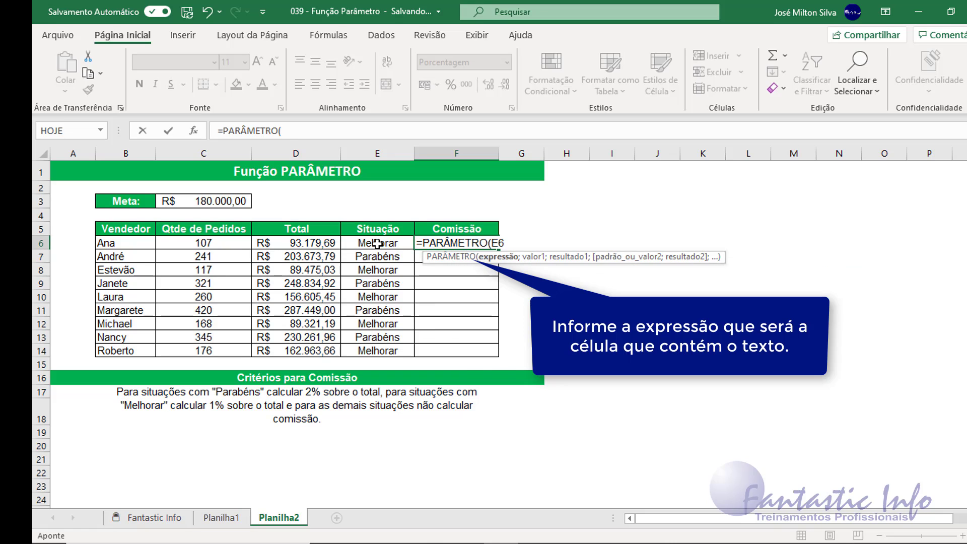
{"action": "type", "text": ";"}
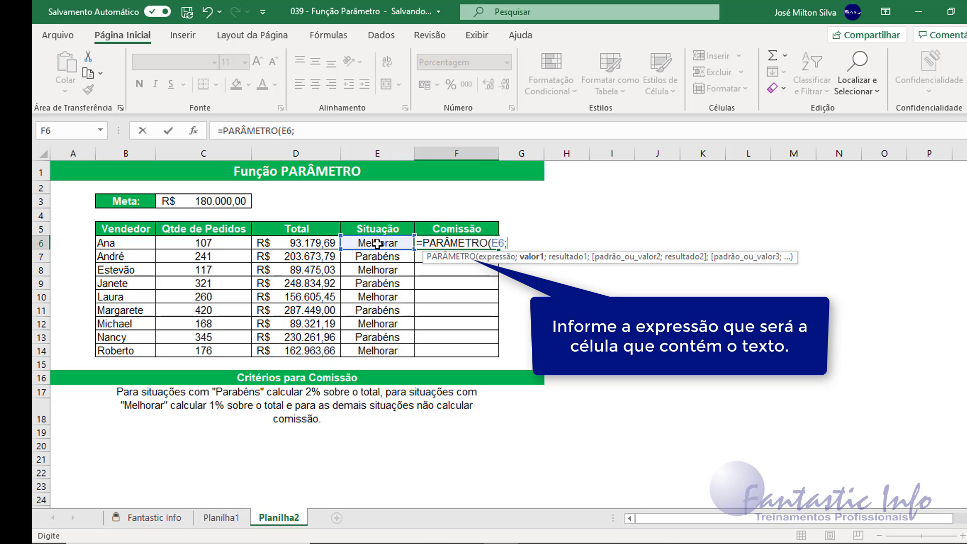
{"action": "type", "text": "\""}
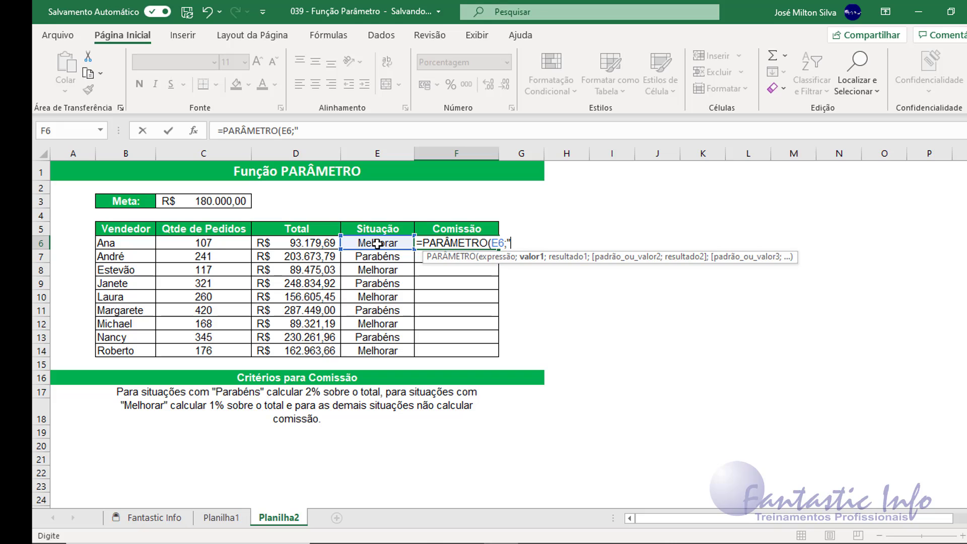
{"action": "type", "text": "PARAB"}
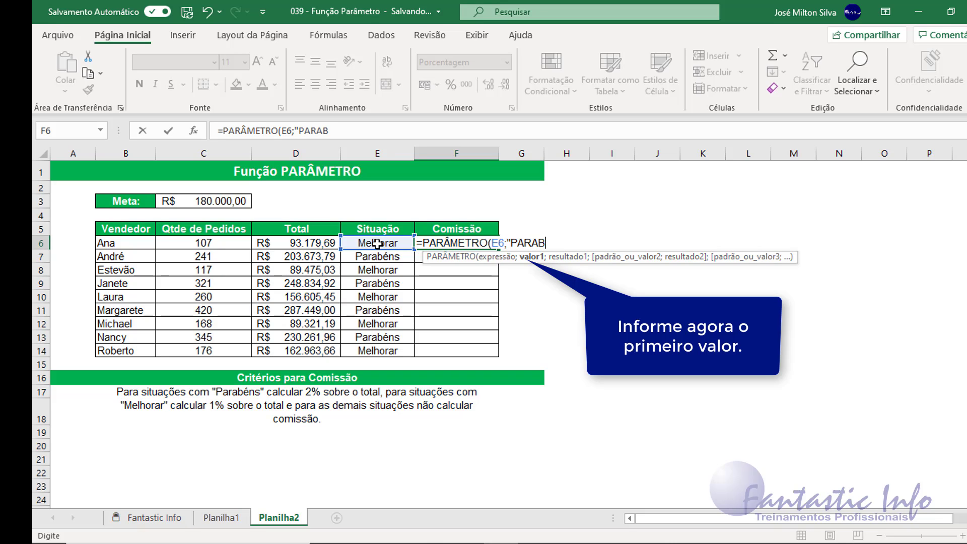
{"action": "type", "text": "ÉNS\""}
{"action": "type", "text": ";"}
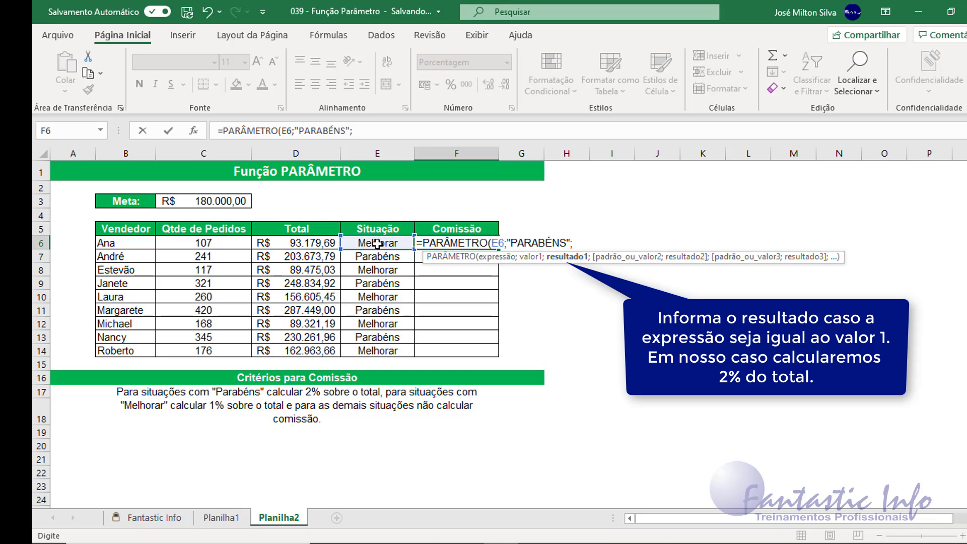
{"action": "type", "text": "2%"}
{"action": "type", "text": "*"}
- Complete F6 as =PARÂMETRO(E6;"PARABÉNS";2%*D6;"MELHORAR";1%*D6;0), giving 931,80
{"action": "left_click", "coordinate": [288, 242]}
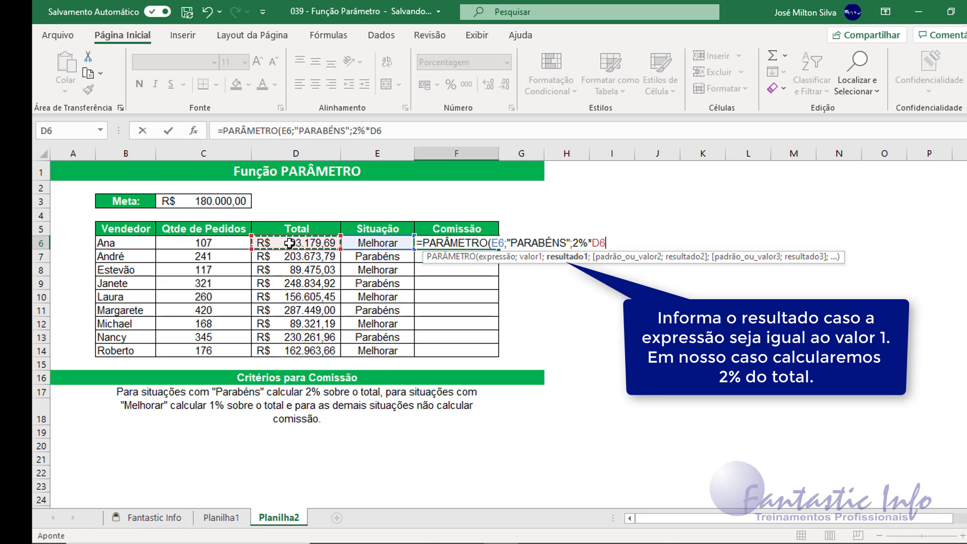
{"action": "type", "text": ";"}
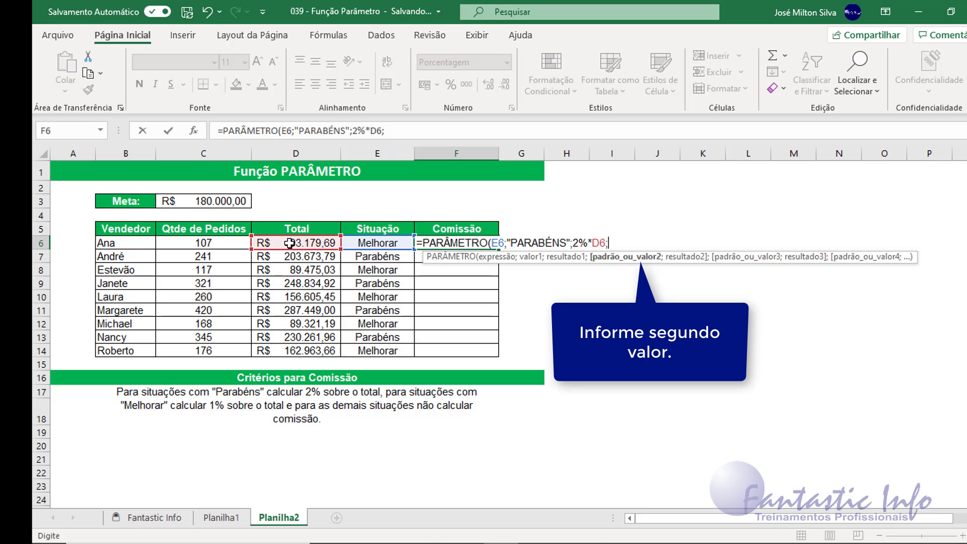
{"action": "type", "text": "\"M"}
{"action": "type", "text": "ELHORAR"}
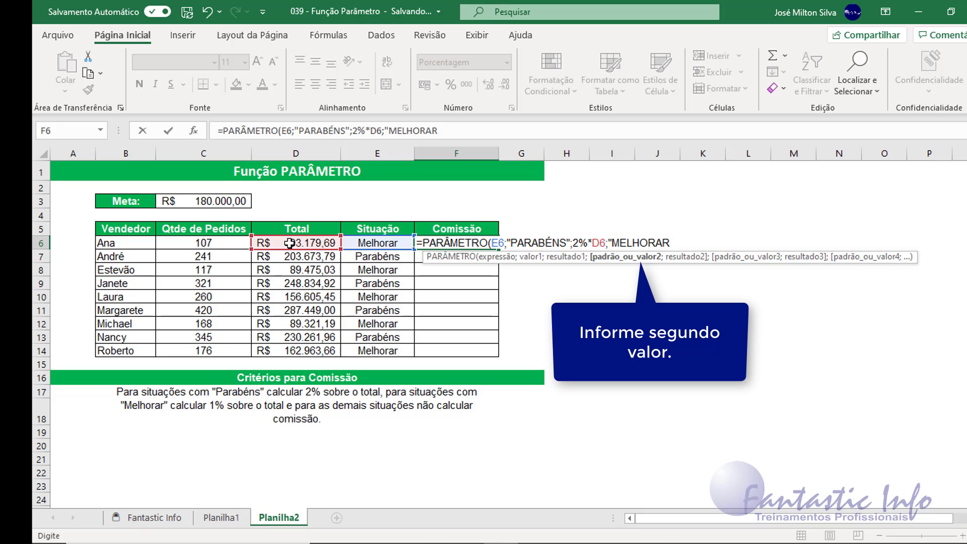
{"action": "type", "text": "\""}
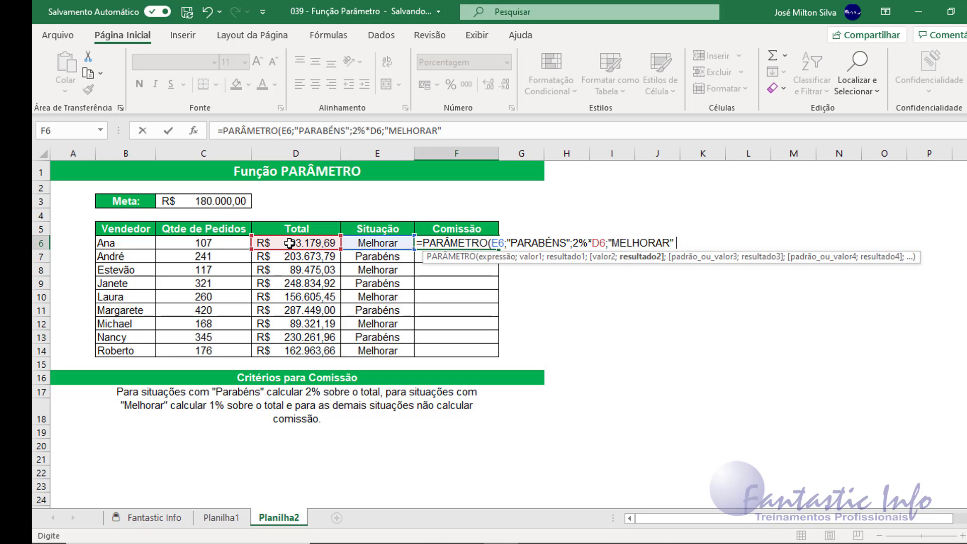
{"action": "type", "text": ";1"}
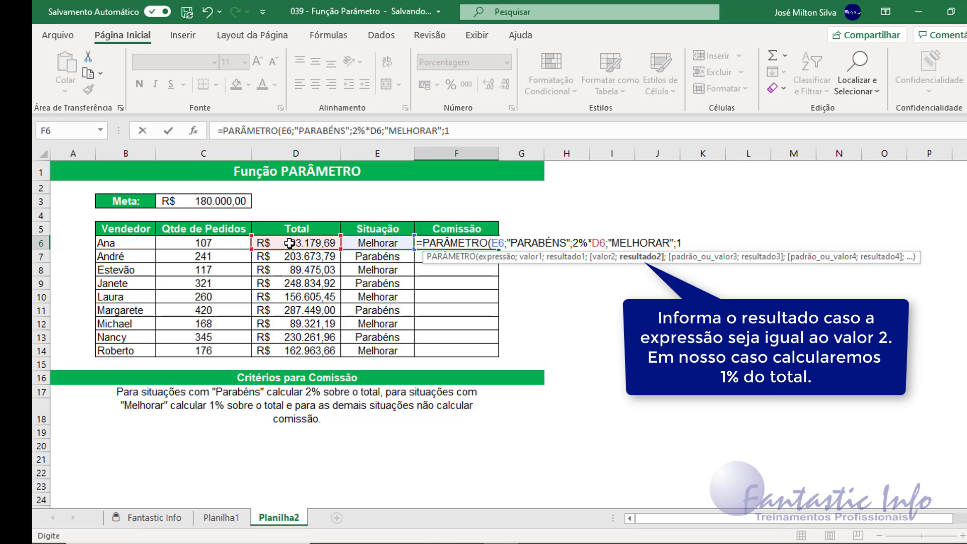
{"action": "type", "text": "%"}
{"action": "type", "text": "*"}
{"action": "left_click", "coordinate": [289, 243]}
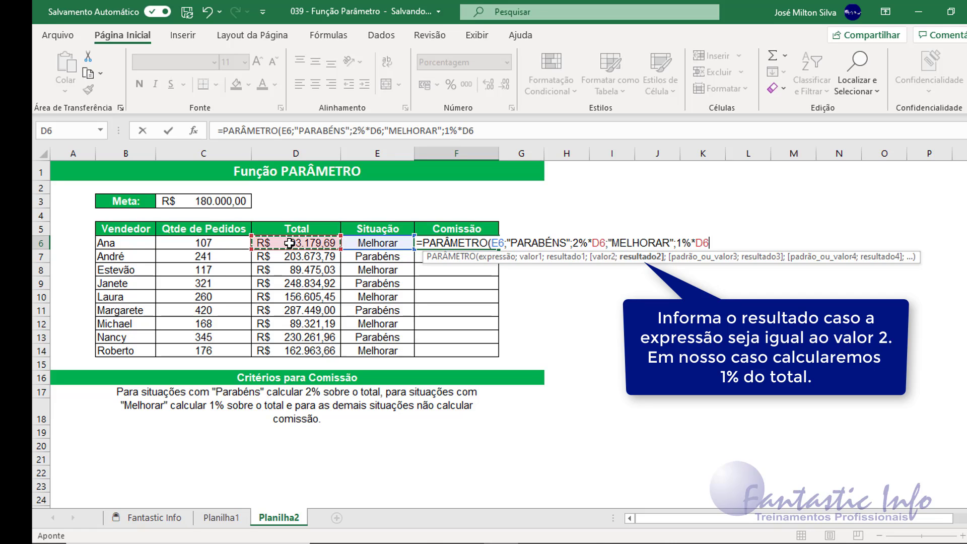
{"action": "type", "text": ";"}
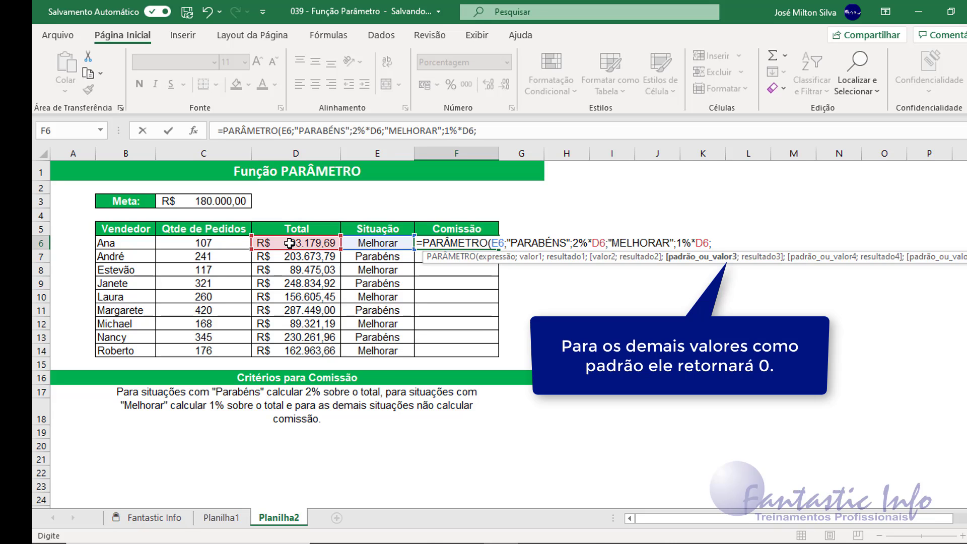
{"action": "type", "text": "0"}
{"action": "type", "text": ")"}
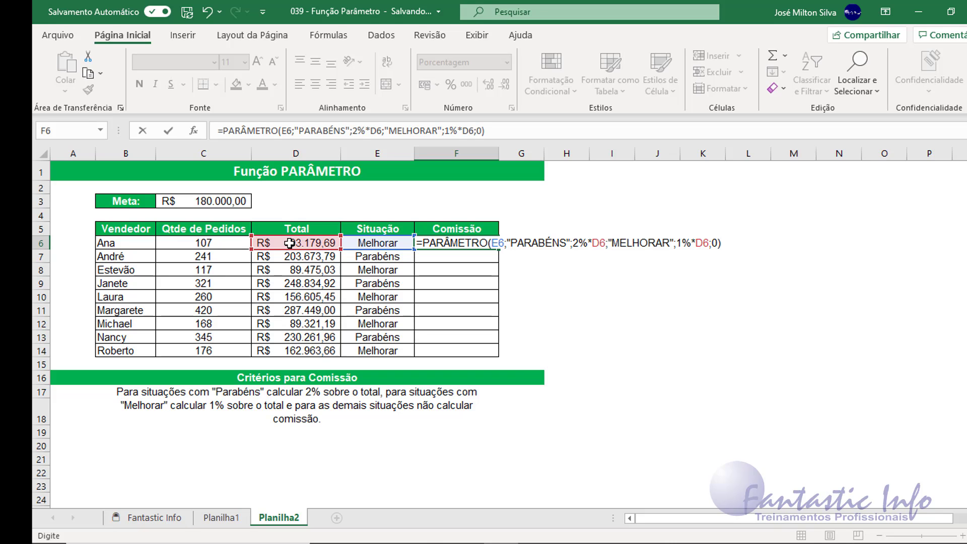
{"action": "key", "text": "ctrl+Return"}
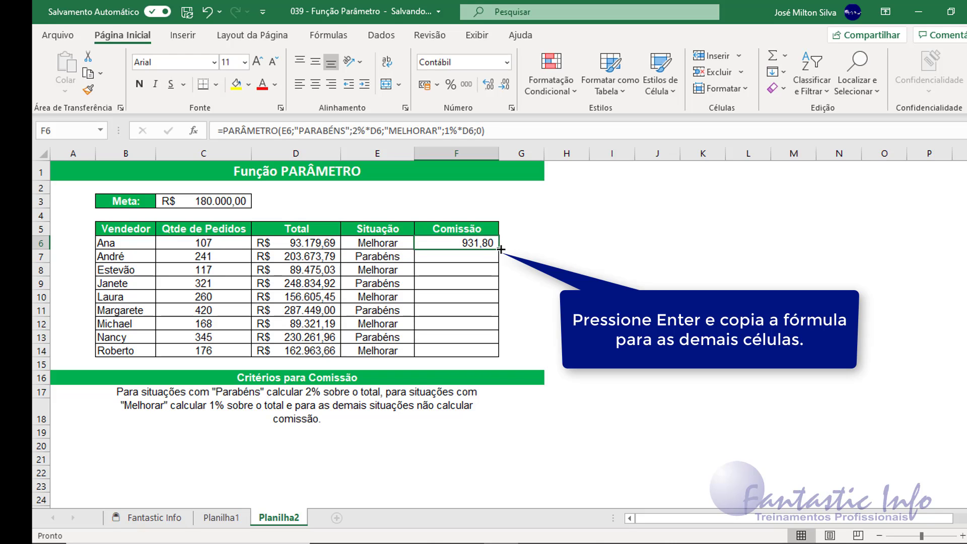
- Fill the commission formula from F6 down to F14, yielding values like 4.073,48 and 894,75
{"action": "left_click_drag", "start_coordinate": [501, 250], "coordinate": [497, 358]}
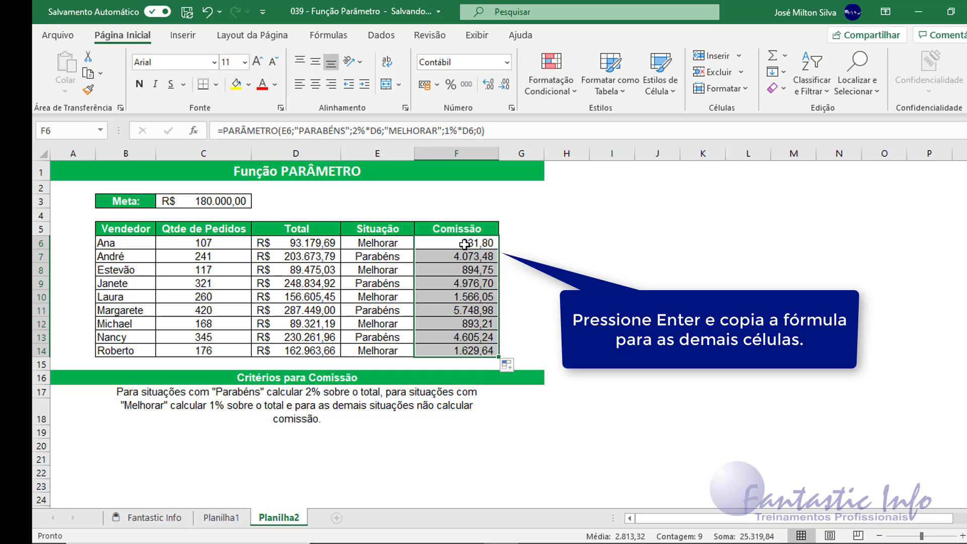
{"action": "left_click", "coordinate": [473, 244]}
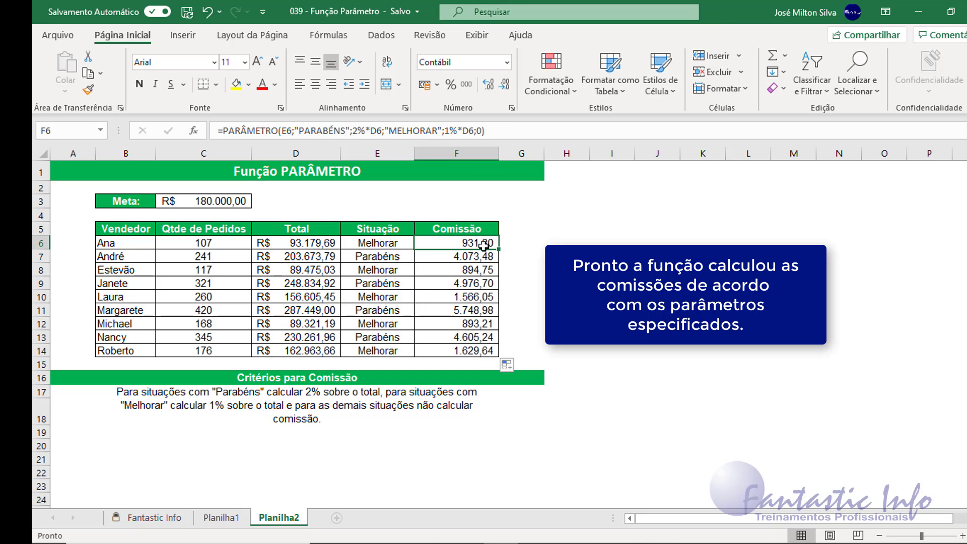